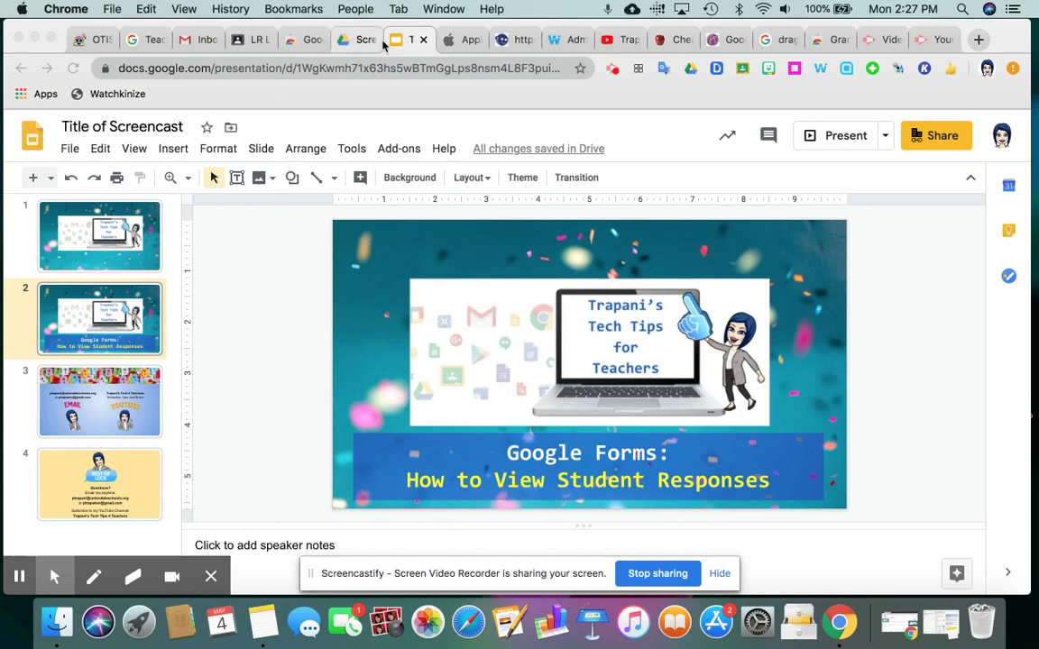
In the LR LIBRARY class's Classwork, expand Ms. T's Check-In and open its student work
{"action": "left_click", "coordinate": [256, 40]}
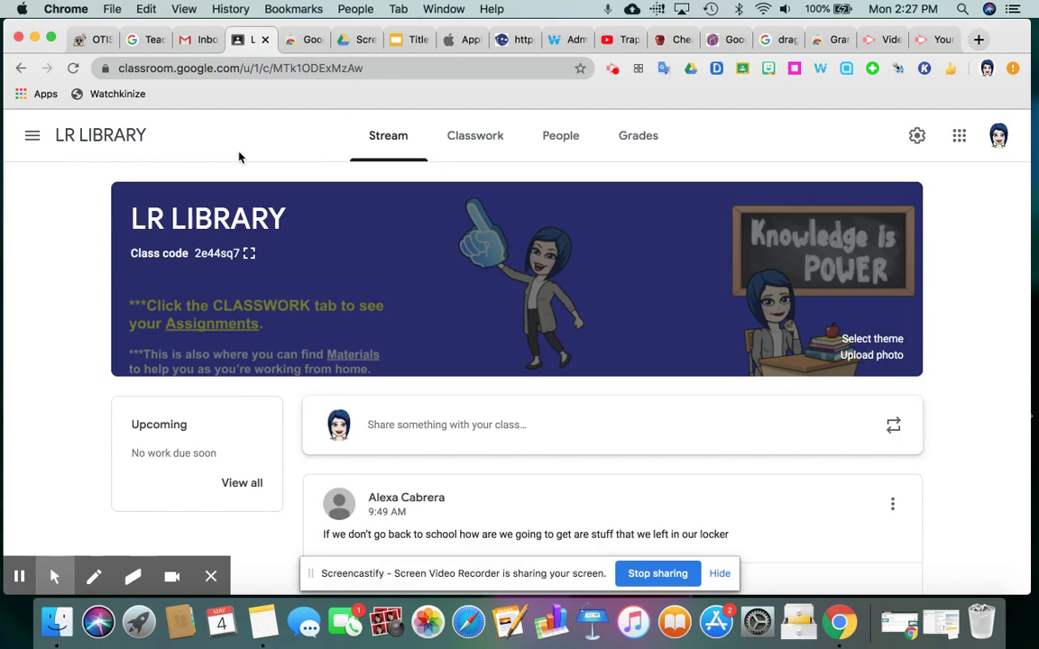
{"action": "left_click", "coordinate": [482, 140]}
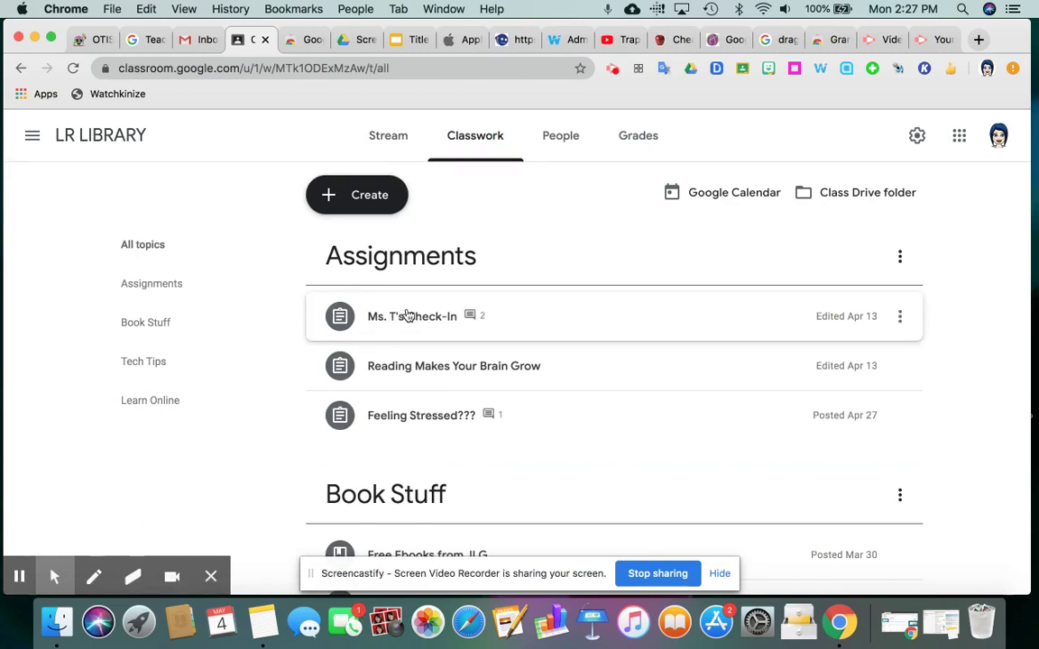
{"action": "left_click", "coordinate": [408, 315]}
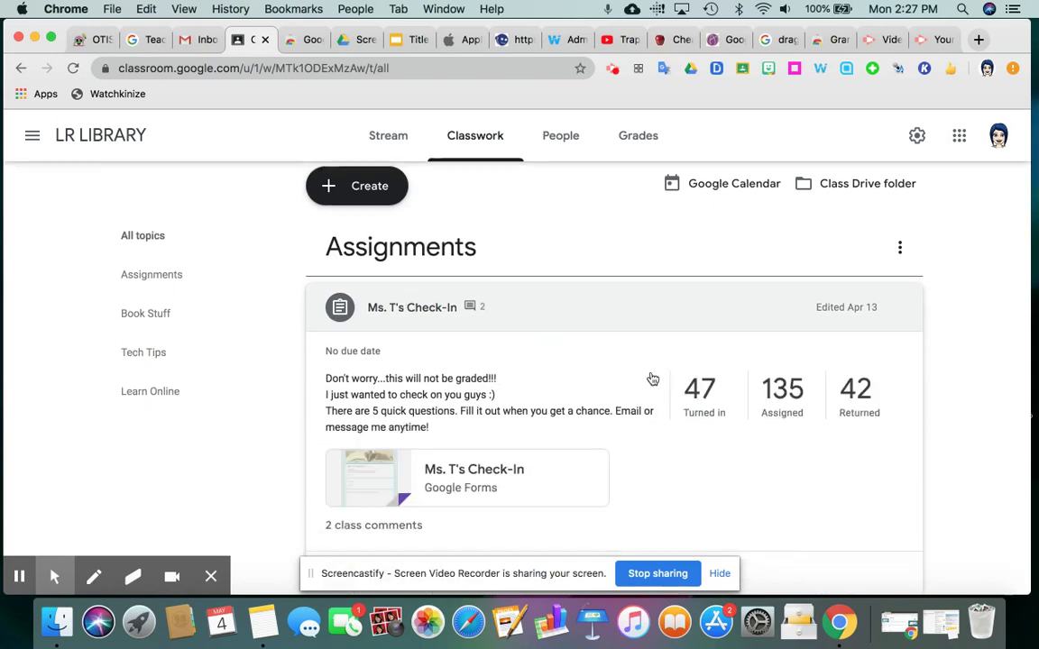
{"action": "scroll", "coordinate": [651, 378], "scroll_direction": "down", "scroll_amount": 4}
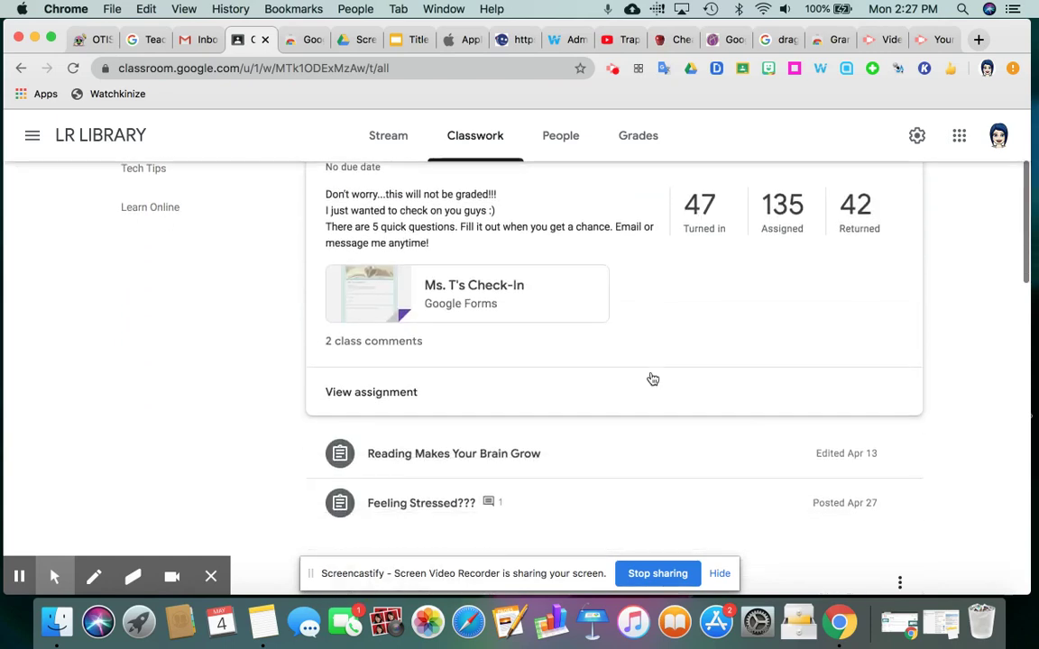
{"action": "left_click", "coordinate": [378, 390]}
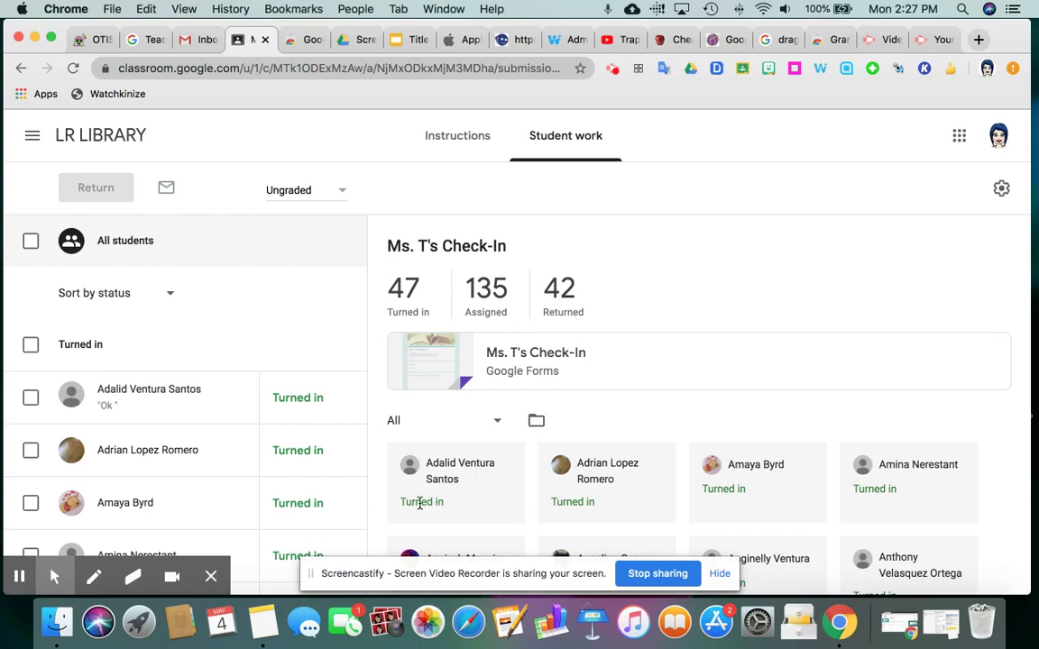
Check students' Turned in statuses, then open the attached Check-In form in a new tab
{"action": "triple_click", "coordinate": [419, 503]}
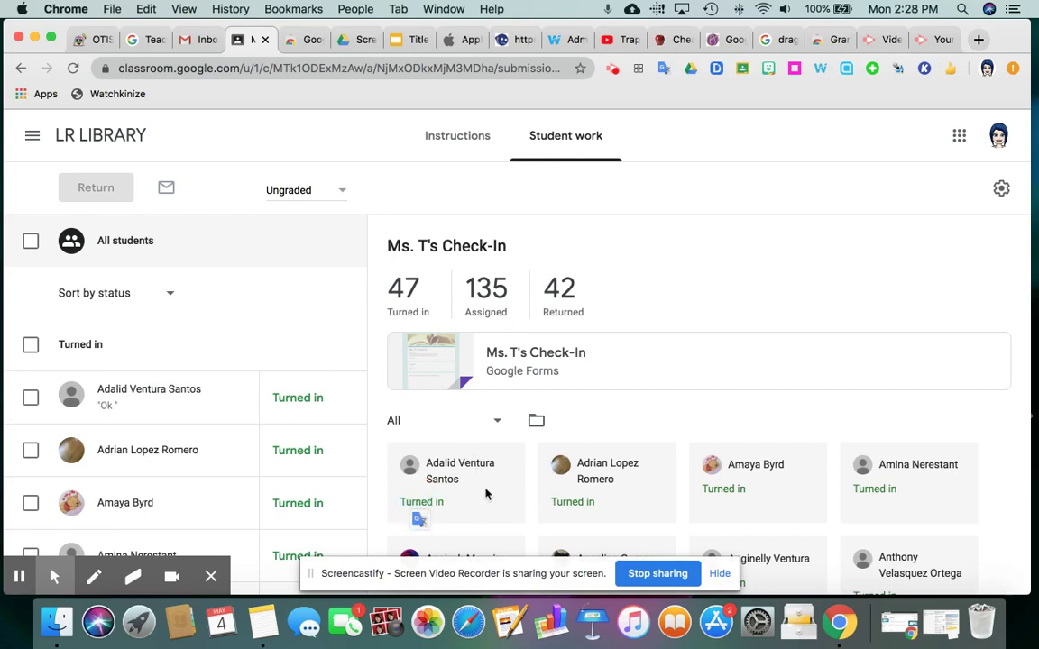
{"action": "scroll", "coordinate": [485, 492], "scroll_direction": "down", "scroll_amount": 3}
{"action": "scroll", "coordinate": [485, 494], "scroll_direction": "down", "scroll_amount": 5}
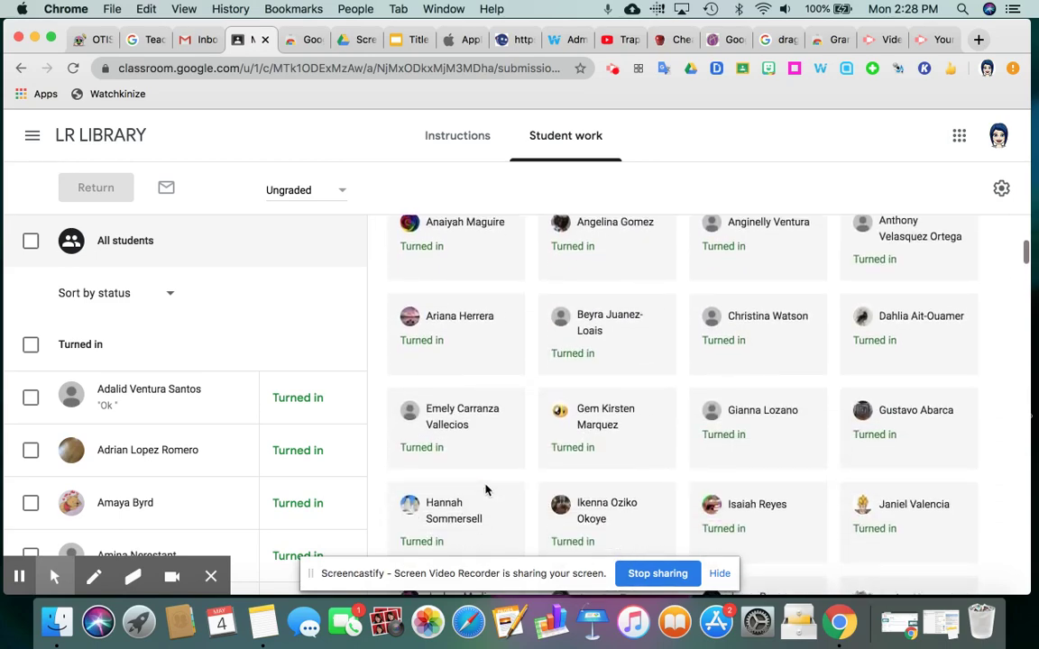
{"action": "scroll", "coordinate": [485, 492], "scroll_direction": "up", "scroll_amount": 8}
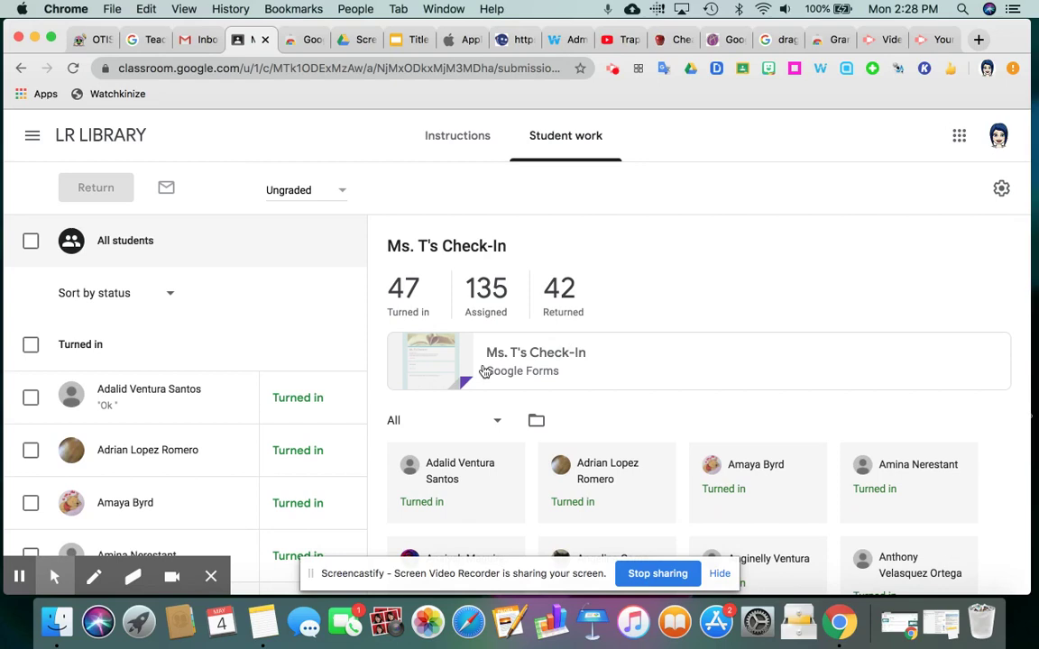
{"action": "left_click", "coordinate": [506, 362]}
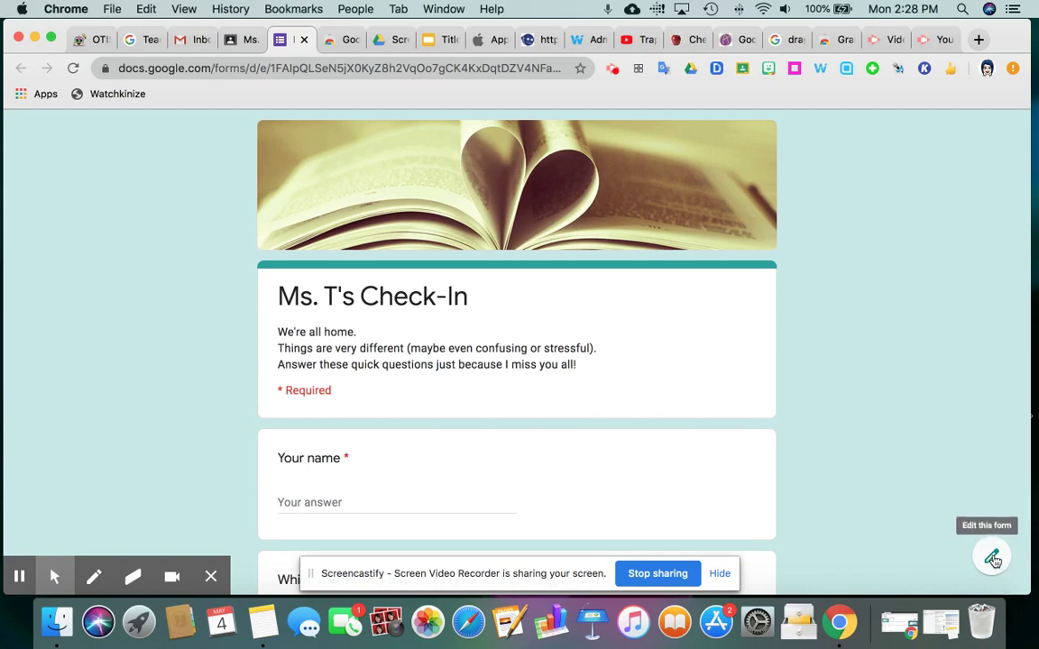
Open the Ms. T's Check-In form editor and look over its description and required name question
{"action": "left_click", "coordinate": [991, 558]}
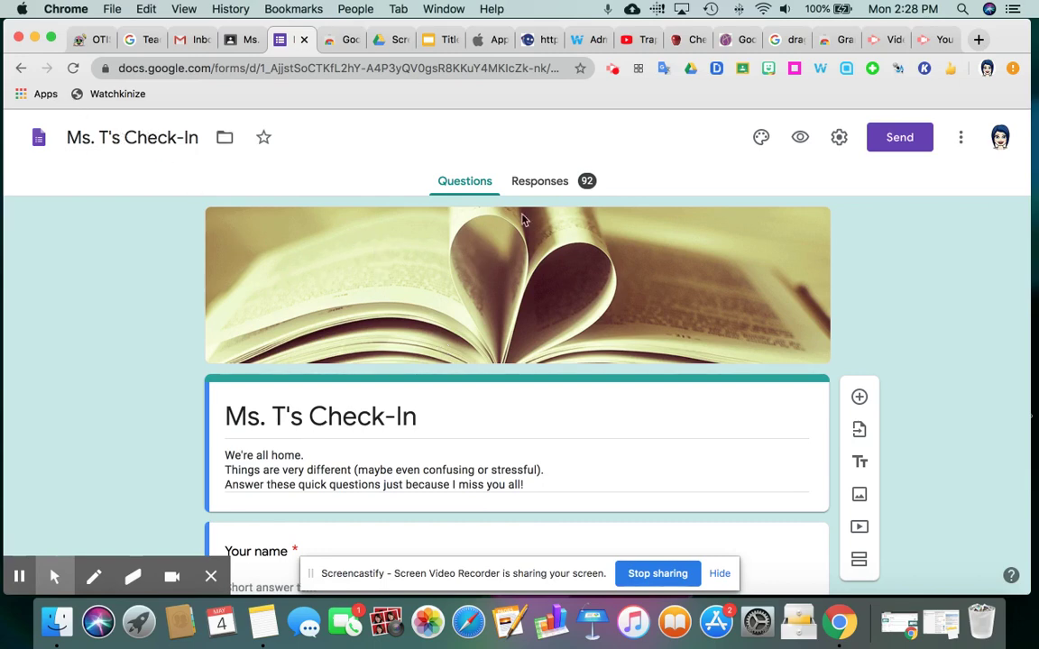
{"action": "scroll", "coordinate": [401, 472], "scroll_direction": "down", "scroll_amount": 5}
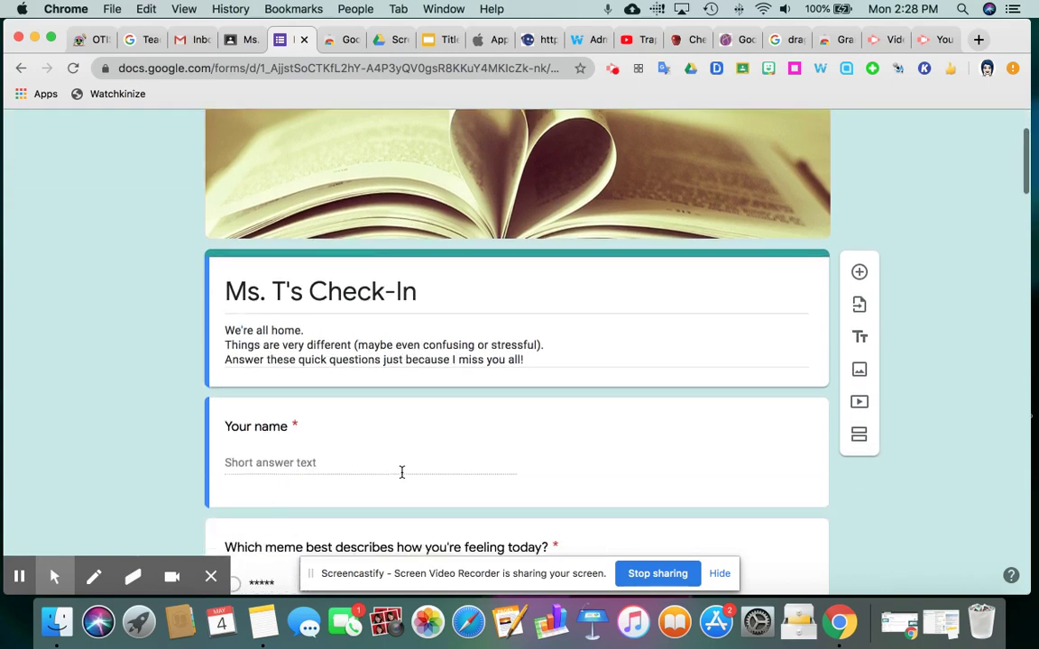
{"action": "scroll", "coordinate": [401, 473], "scroll_direction": "up", "scroll_amount": 3}
{"action": "scroll", "coordinate": [401, 473], "scroll_direction": "up", "scroll_amount": 3}
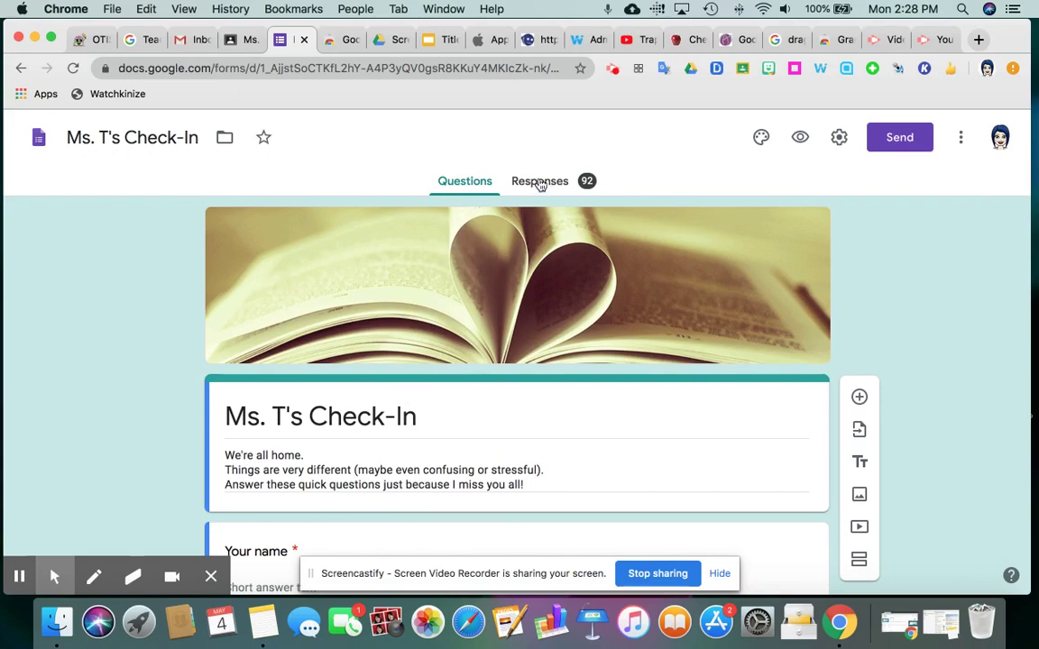
Browse the Summary of 92 responses: name list, meme-mood pie chart and book titles
{"action": "left_click", "coordinate": [540, 183]}
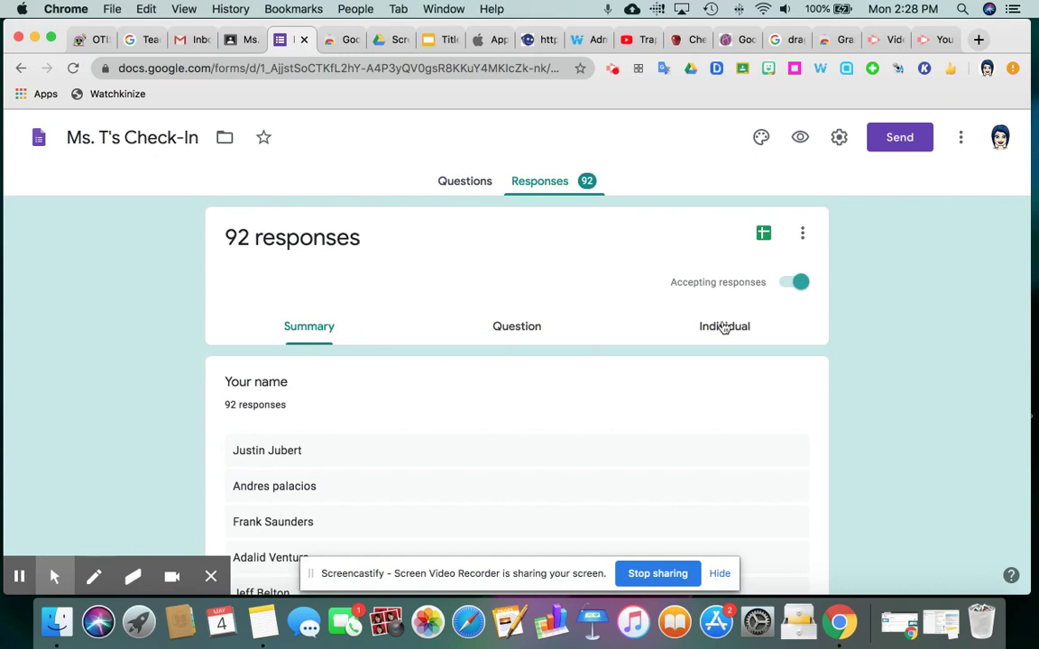
{"action": "scroll", "coordinate": [354, 403], "scroll_direction": "down", "scroll_amount": 5}
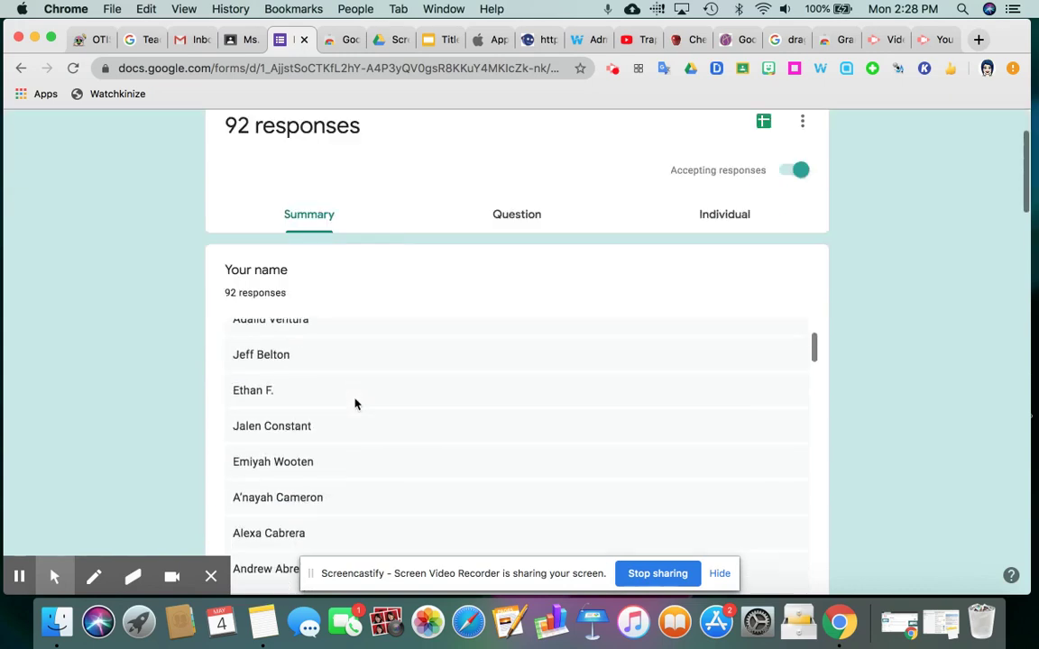
{"action": "scroll", "coordinate": [354, 403], "scroll_direction": "down", "scroll_amount": 6}
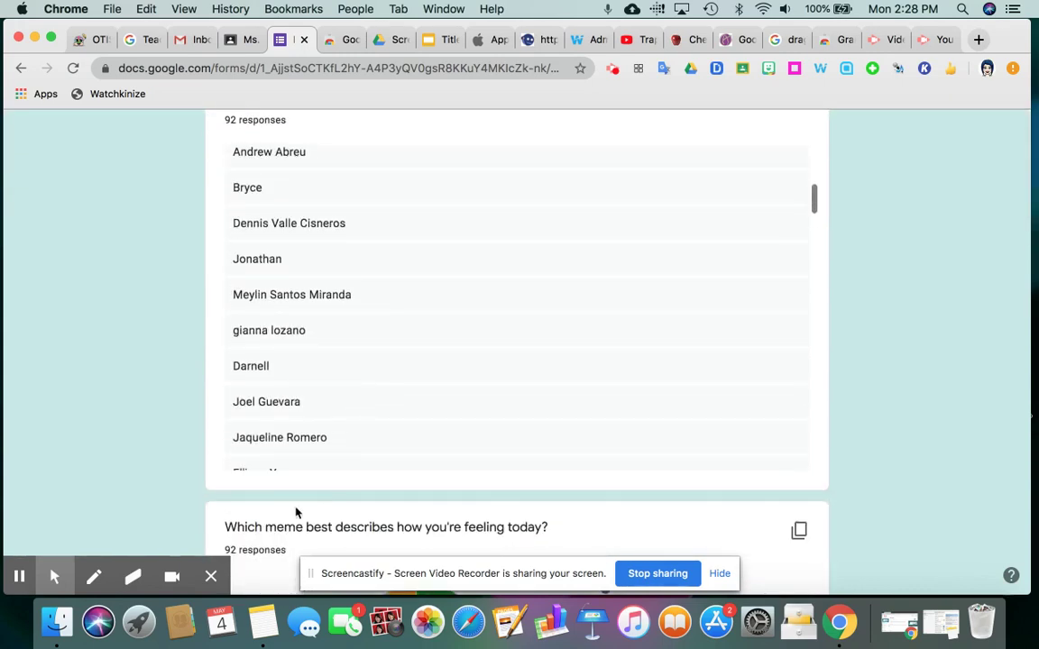
{"action": "scroll", "coordinate": [190, 518], "scroll_direction": "down", "scroll_amount": 7}
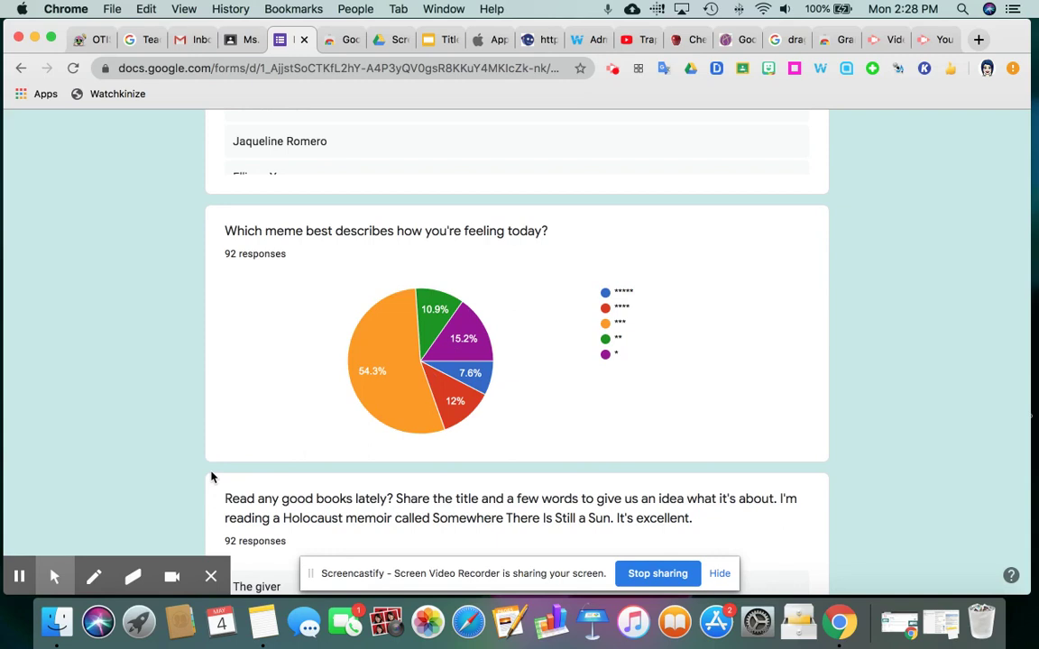
{"action": "scroll", "coordinate": [212, 478], "scroll_direction": "down", "scroll_amount": 8}
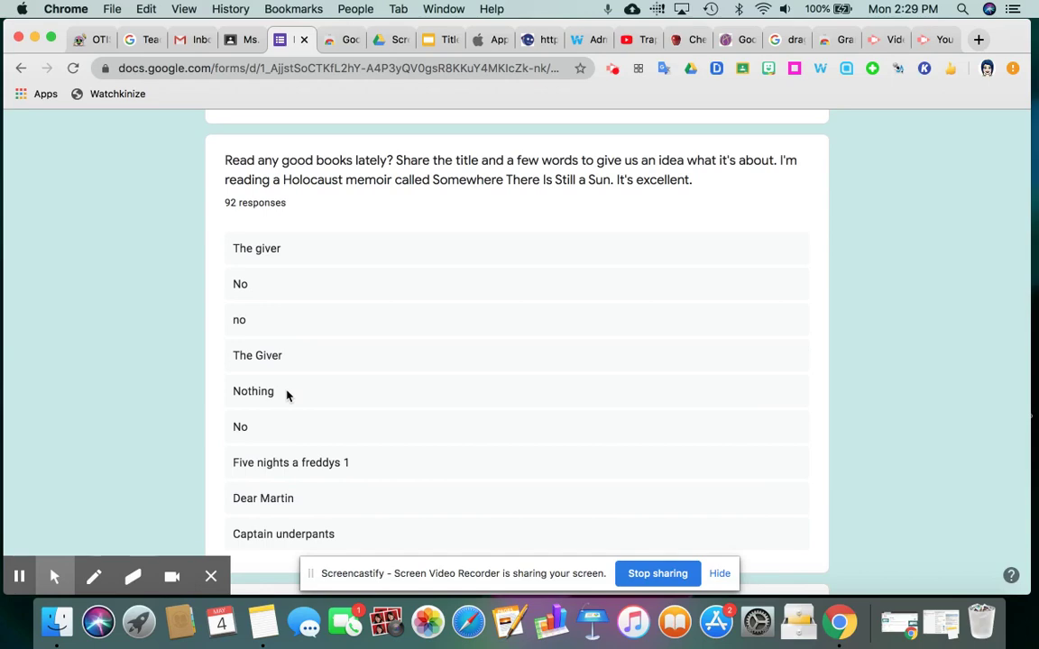
{"action": "scroll", "coordinate": [286, 393], "scroll_direction": "up", "scroll_amount": 15}
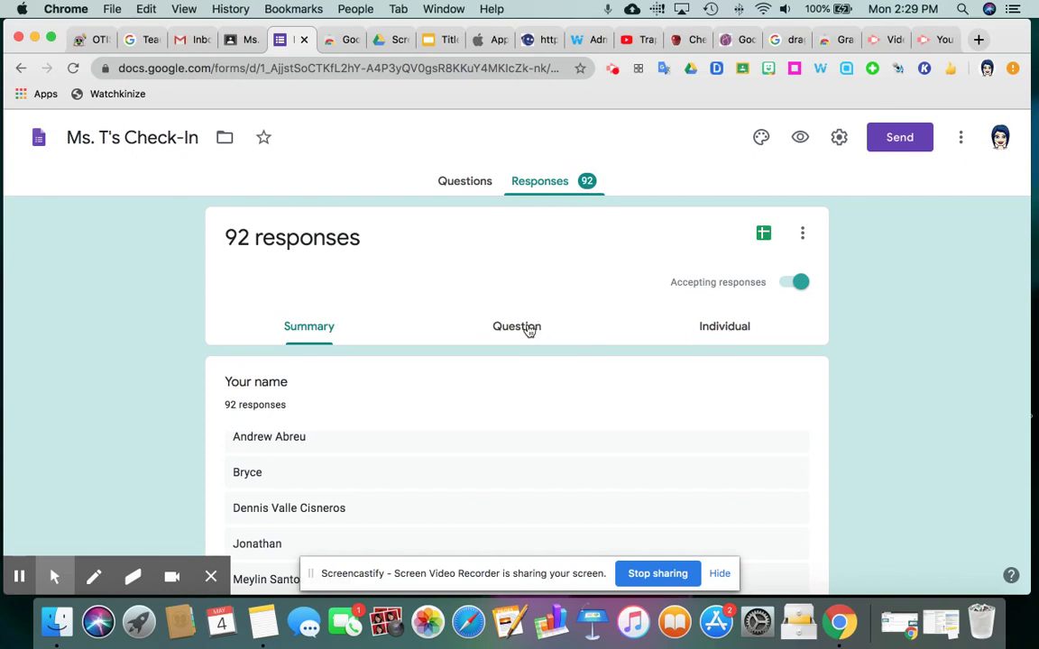
{"action": "left_click", "coordinate": [521, 330]}
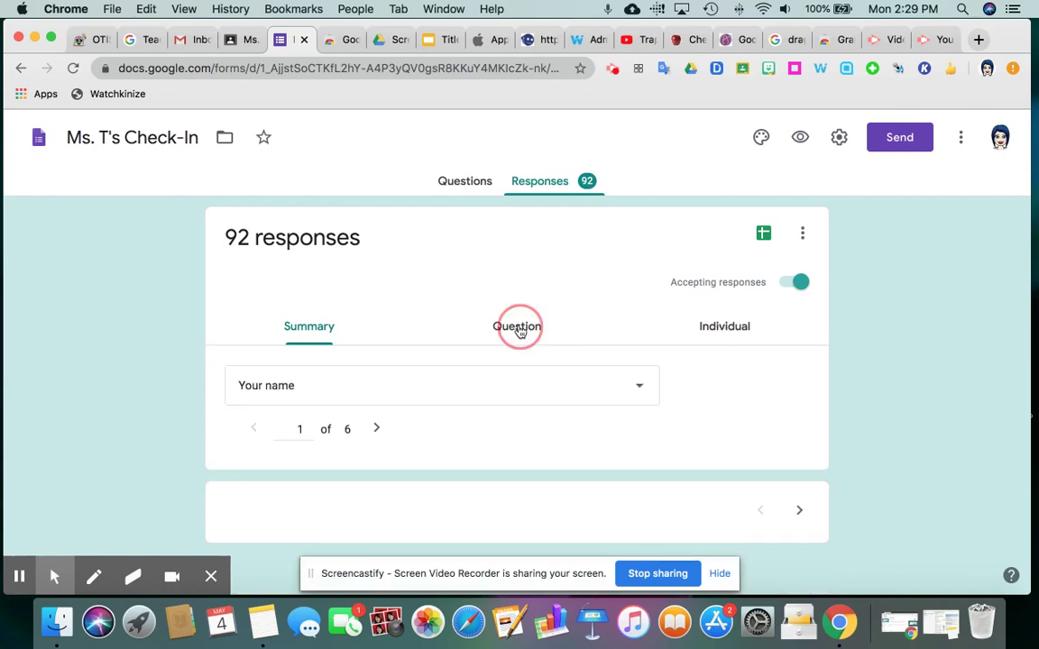
{"action": "scroll", "coordinate": [175, 439], "scroll_direction": "down", "scroll_amount": 8}
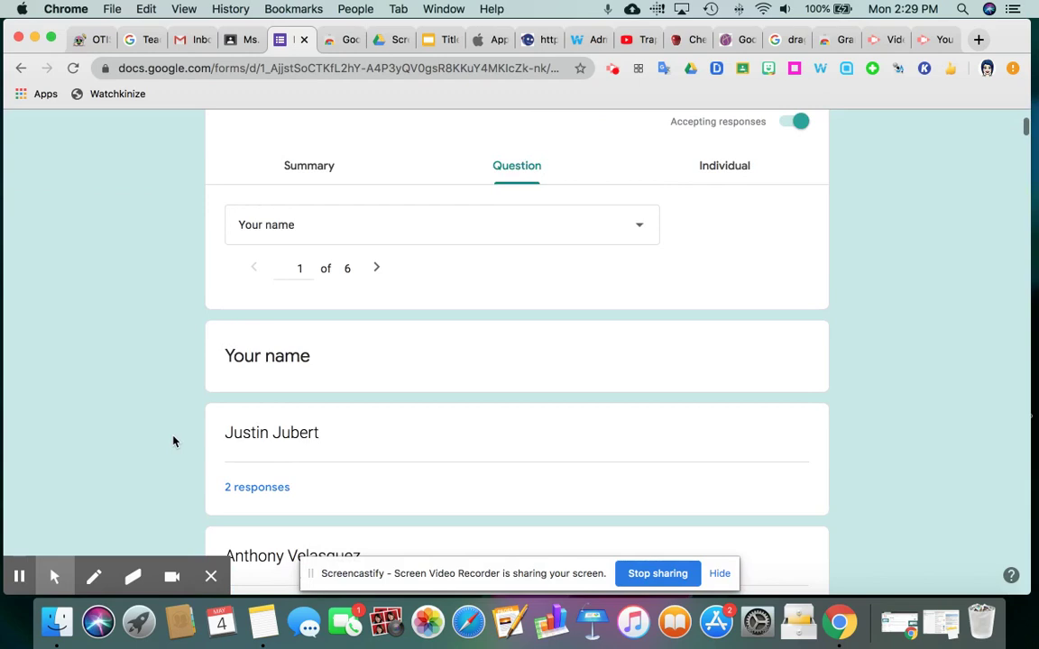
{"action": "scroll", "coordinate": [174, 441], "scroll_direction": "down", "scroll_amount": 1}
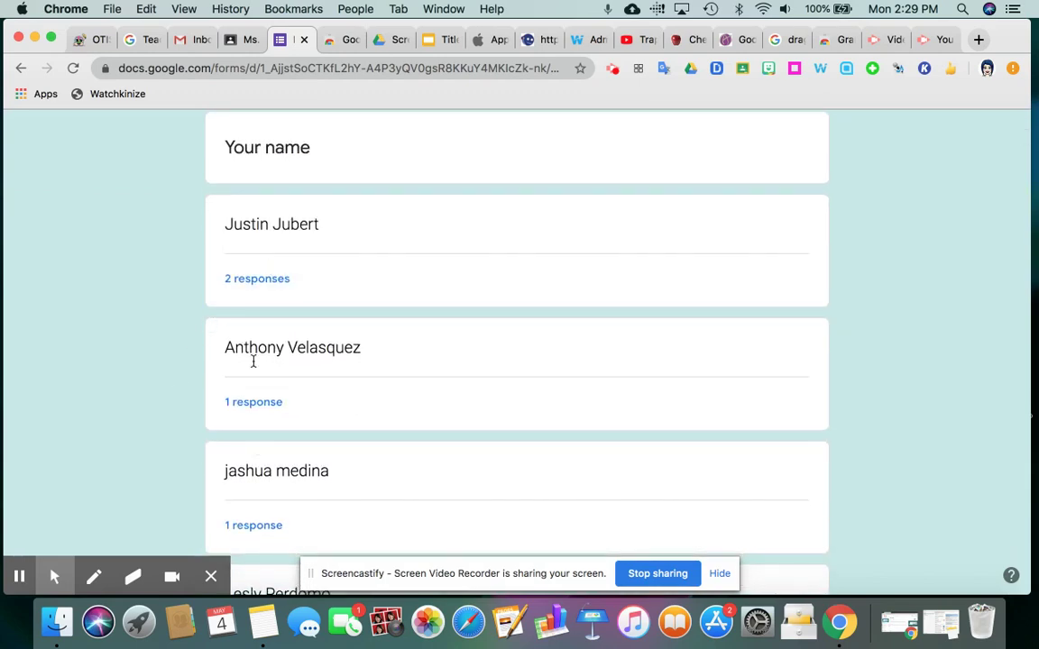
{"action": "scroll", "coordinate": [165, 470], "scroll_direction": "down", "scroll_amount": 15}
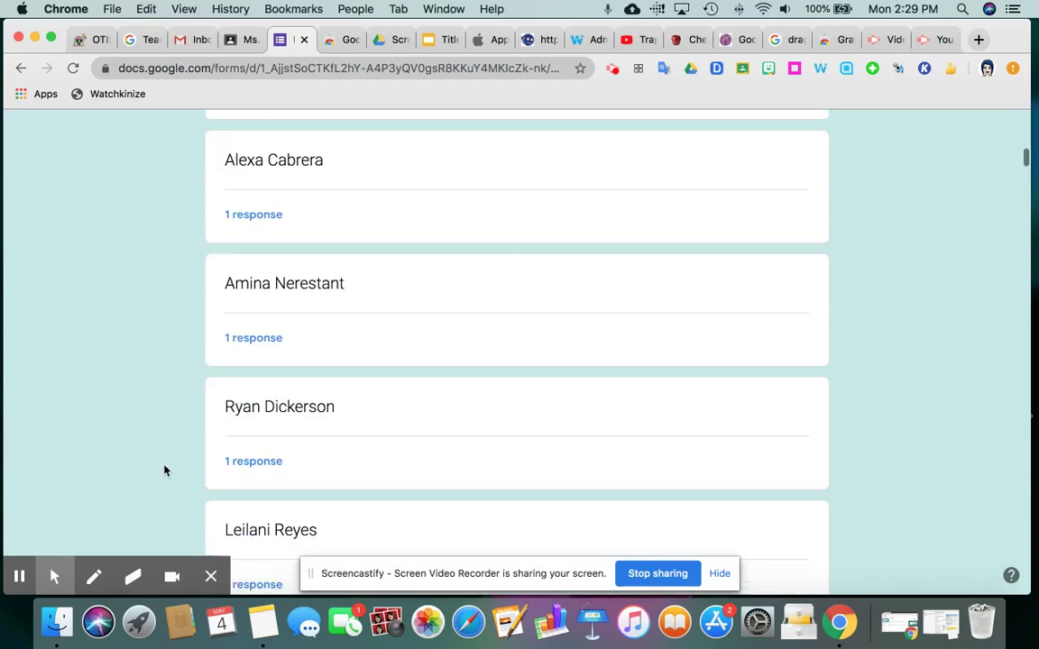
{"action": "scroll", "coordinate": [165, 470], "scroll_direction": "up", "scroll_amount": 7}
{"action": "scroll", "coordinate": [164, 469], "scroll_direction": "up", "scroll_amount": 15}
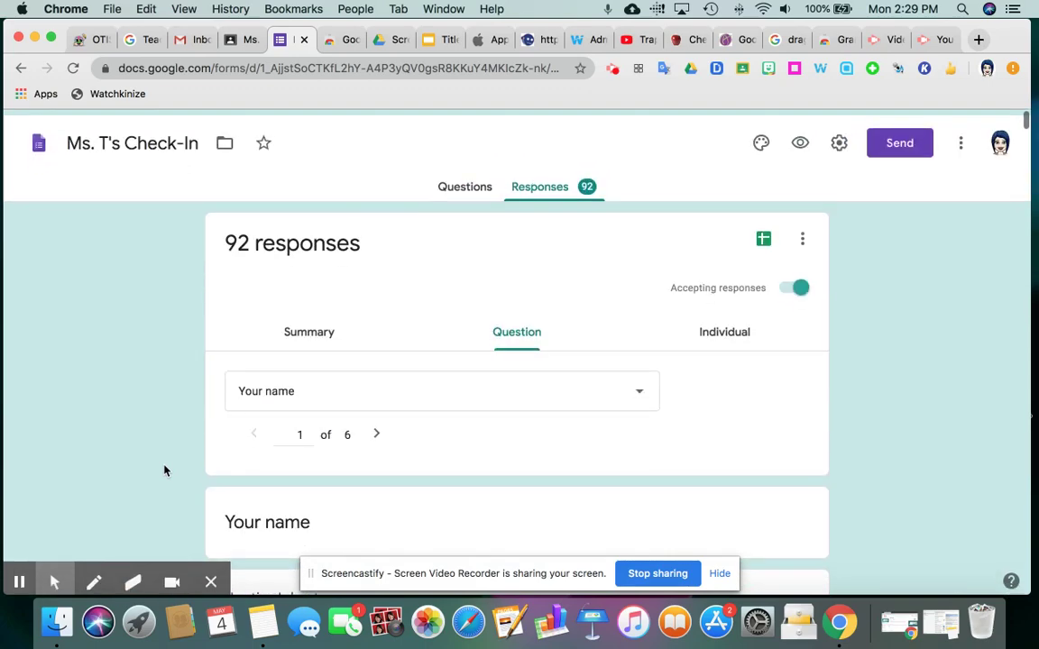
Switch to Individual view and read through response 1 of 92
{"action": "left_click", "coordinate": [735, 326]}
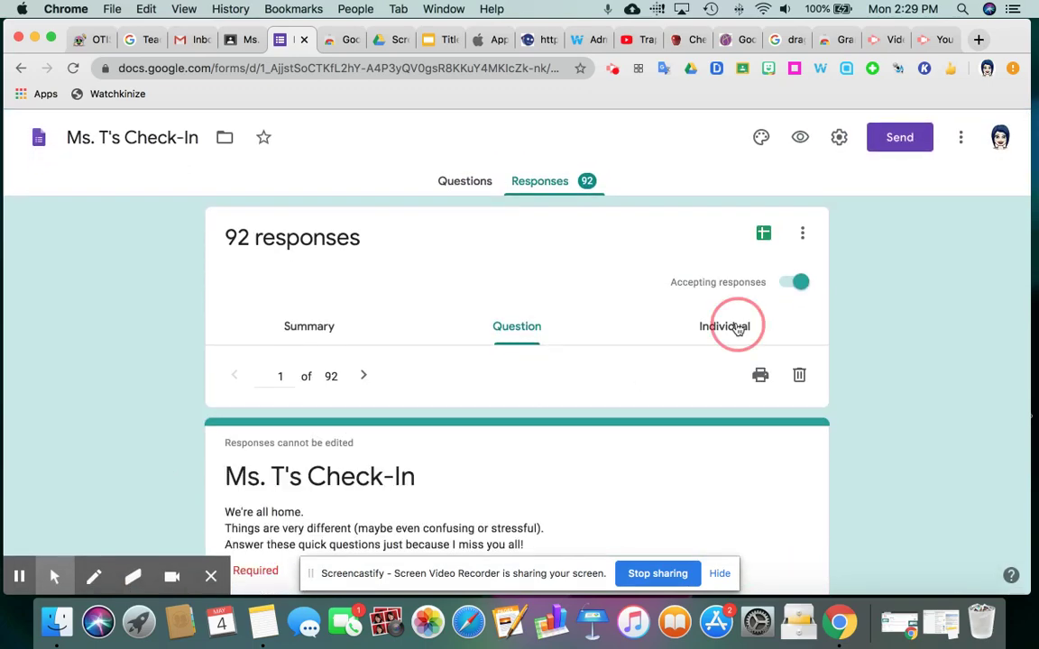
{"action": "scroll", "coordinate": [424, 390], "scroll_direction": "down", "scroll_amount": 5}
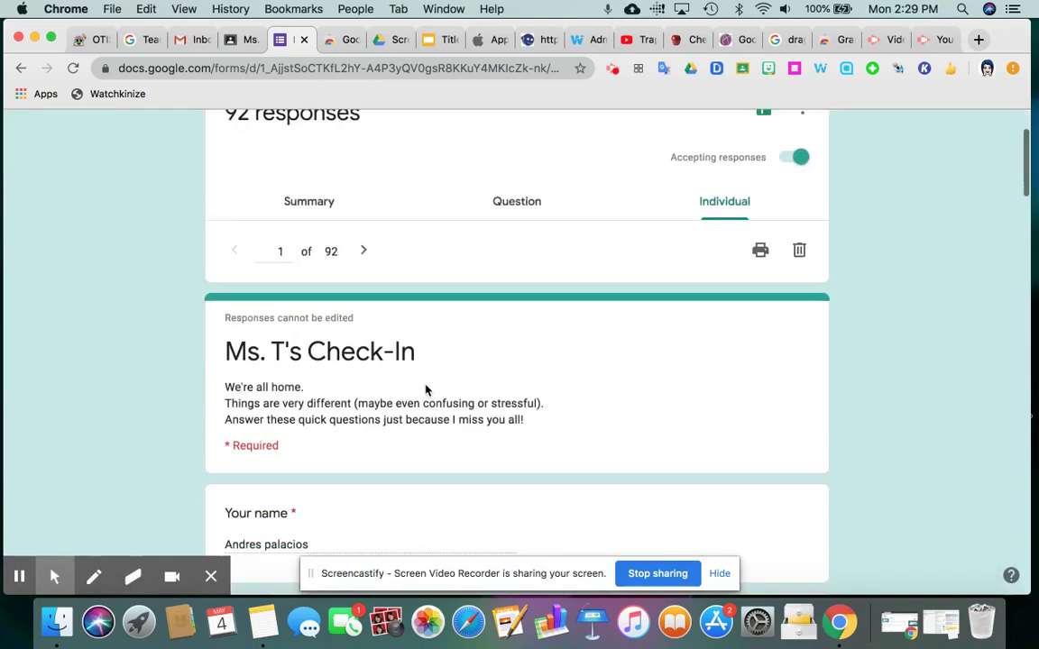
{"action": "scroll", "coordinate": [427, 390], "scroll_direction": "up", "scroll_amount": 5}
{"action": "scroll", "coordinate": [427, 390], "scroll_direction": "down", "scroll_amount": 9}
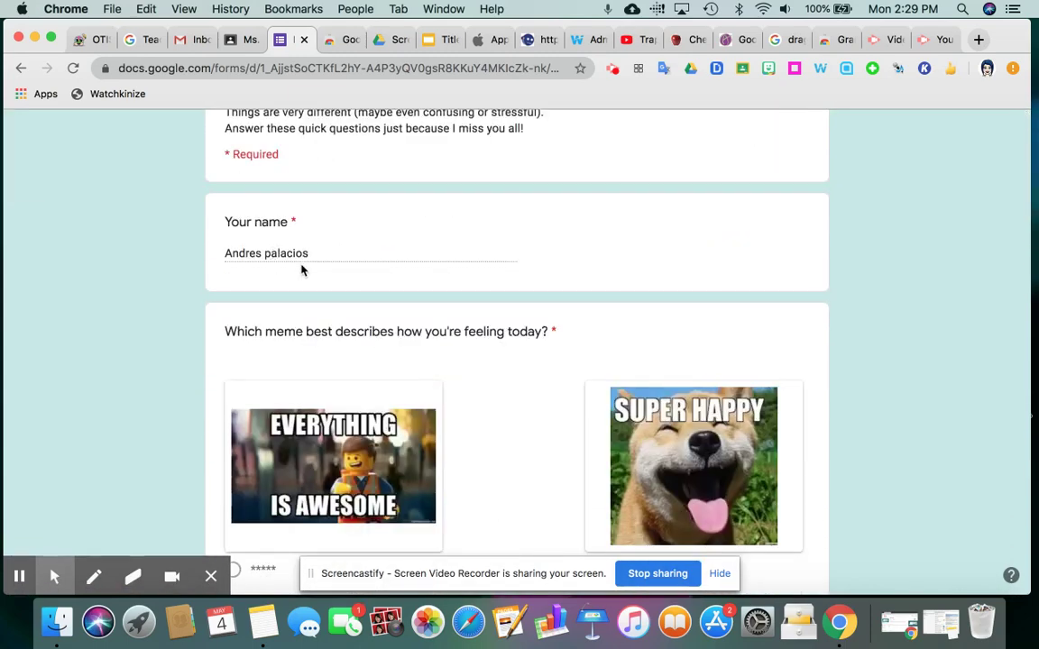
{"action": "scroll", "coordinate": [146, 245], "scroll_direction": "up", "scroll_amount": 3}
{"action": "scroll", "coordinate": [146, 246], "scroll_direction": "down", "scroll_amount": 5}
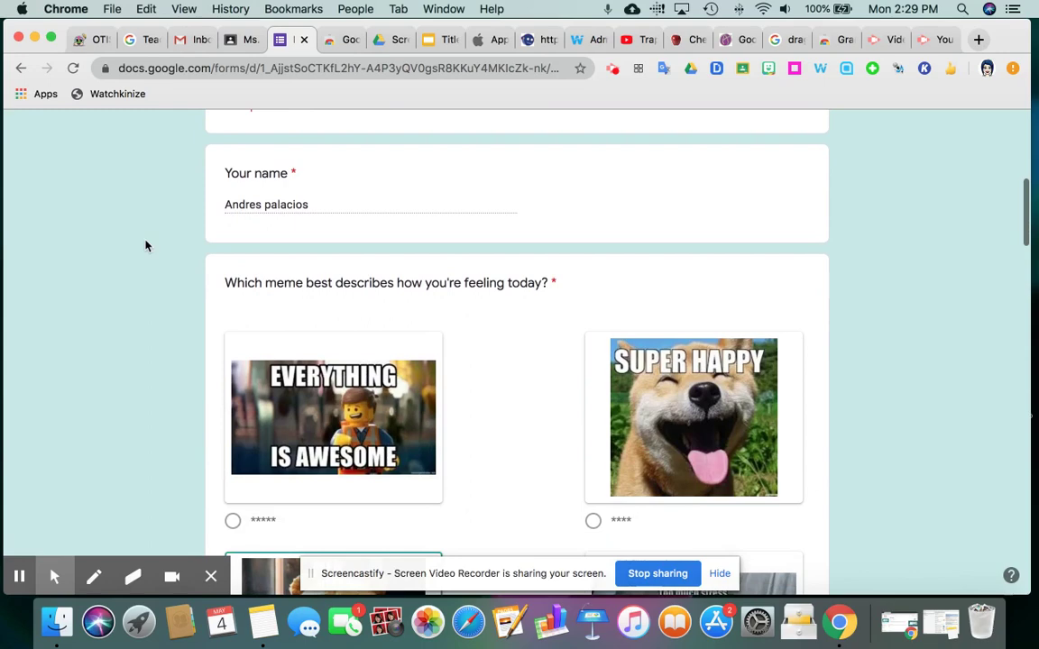
{"action": "scroll", "coordinate": [512, 371], "scroll_direction": "down", "scroll_amount": 5}
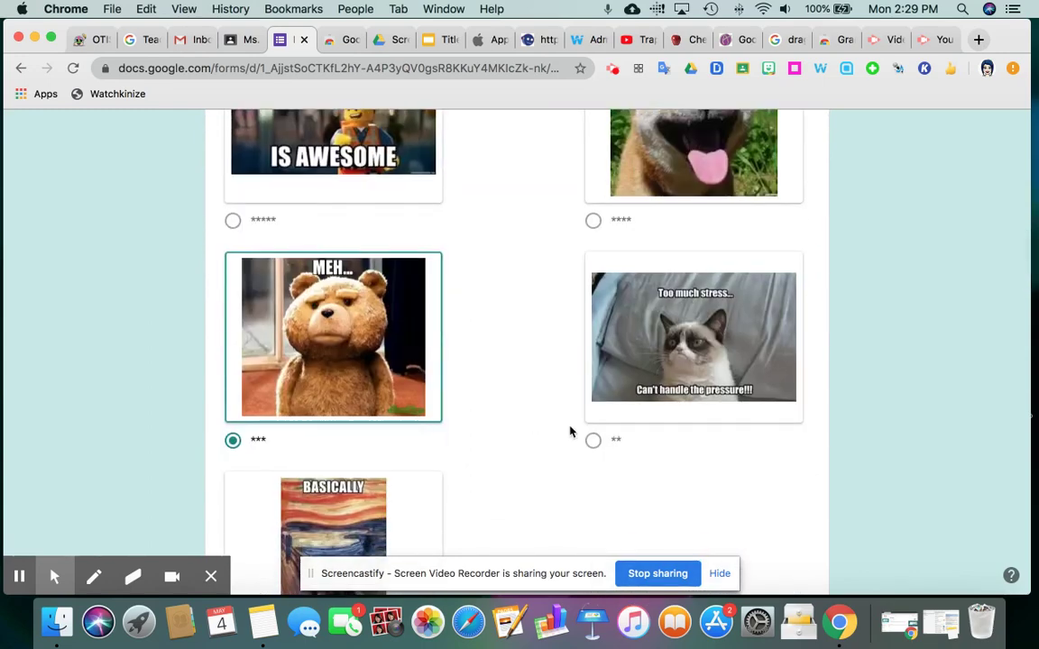
{"action": "scroll", "coordinate": [571, 431], "scroll_direction": "down", "scroll_amount": 2}
{"action": "scroll", "coordinate": [570, 432], "scroll_direction": "down", "scroll_amount": 10}
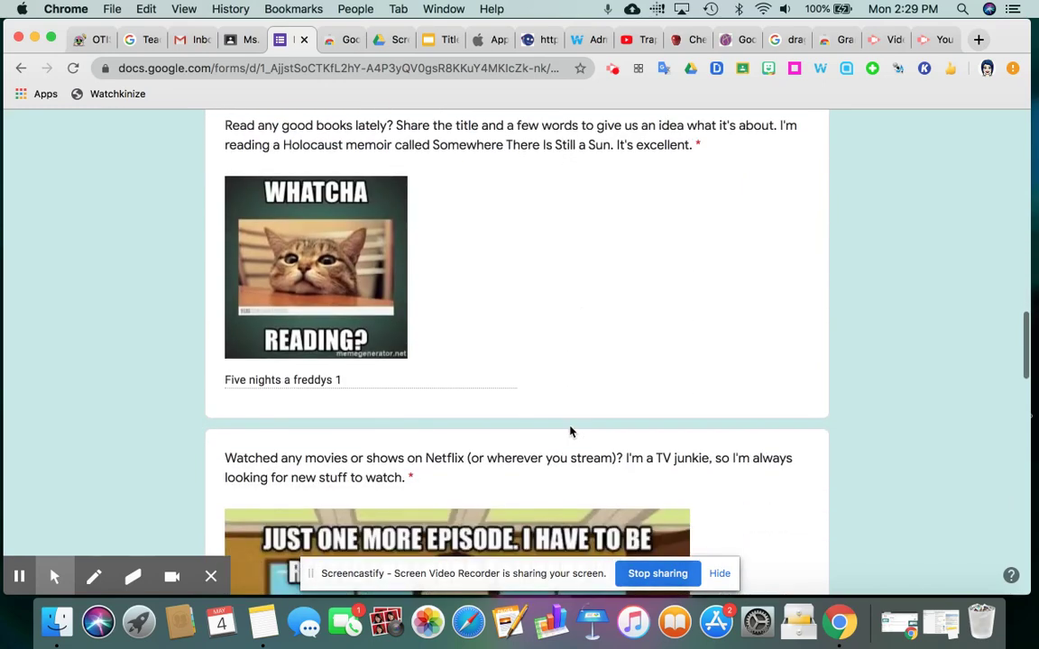
{"action": "scroll", "coordinate": [569, 432], "scroll_direction": "up", "scroll_amount": 4}
{"action": "scroll", "coordinate": [570, 431], "scroll_direction": "up", "scroll_amount": 15}
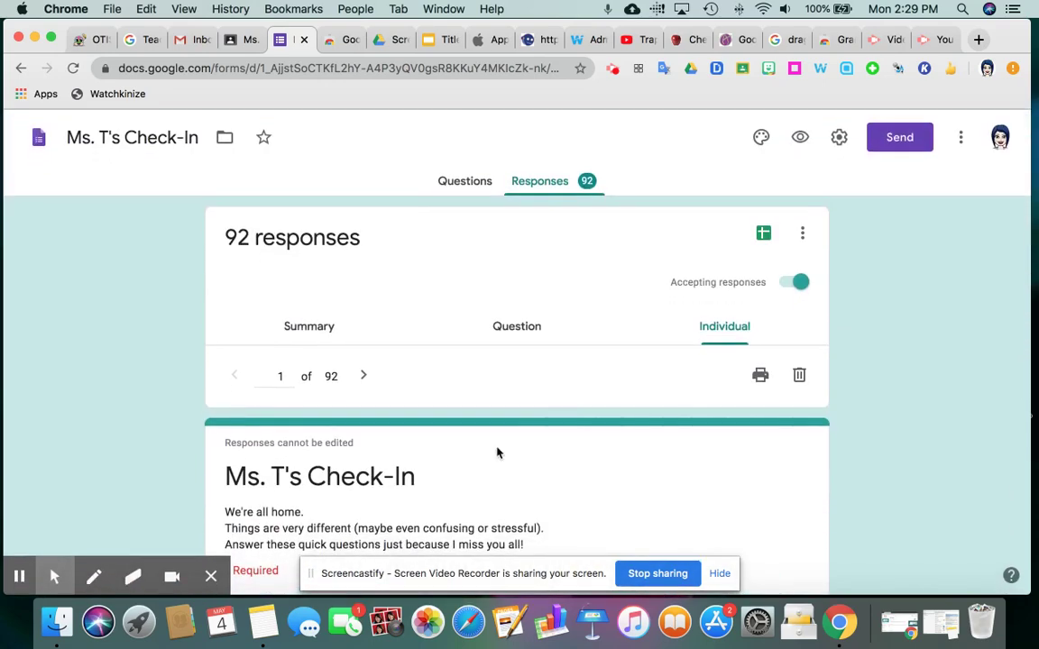
{"action": "scroll", "coordinate": [496, 452], "scroll_direction": "down", "scroll_amount": 3}
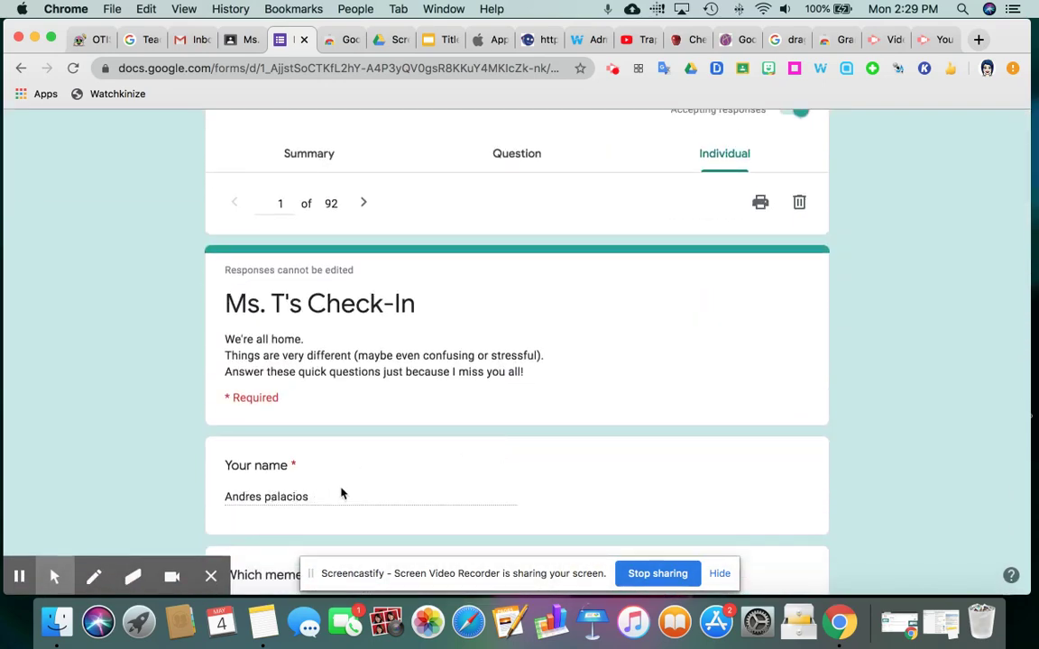
{"action": "scroll", "coordinate": [411, 508], "scroll_direction": "down", "scroll_amount": 12}
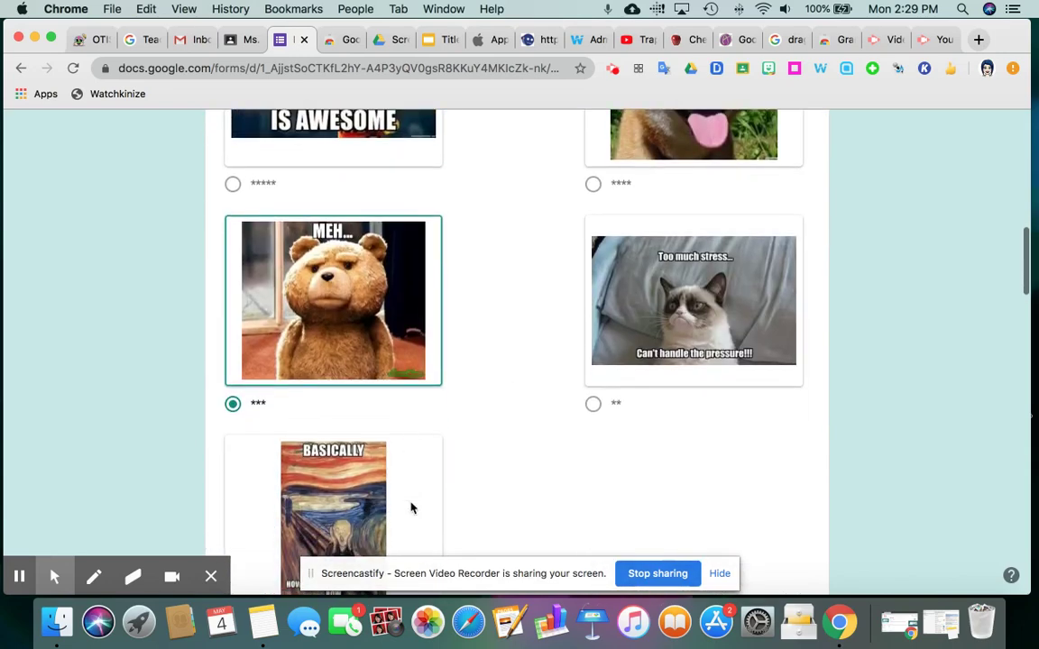
{"action": "scroll", "coordinate": [410, 507], "scroll_direction": "down", "scroll_amount": 2}
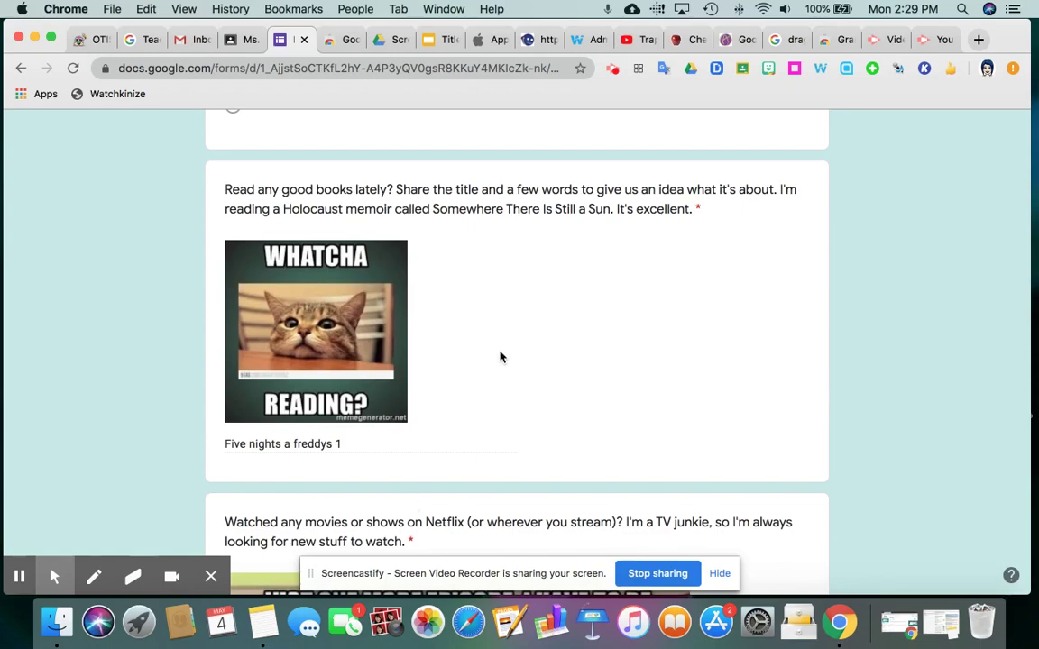
{"action": "scroll", "coordinate": [499, 354], "scroll_direction": "up", "scroll_amount": 5}
{"action": "scroll", "coordinate": [501, 357], "scroll_direction": "up", "scroll_amount": 10}
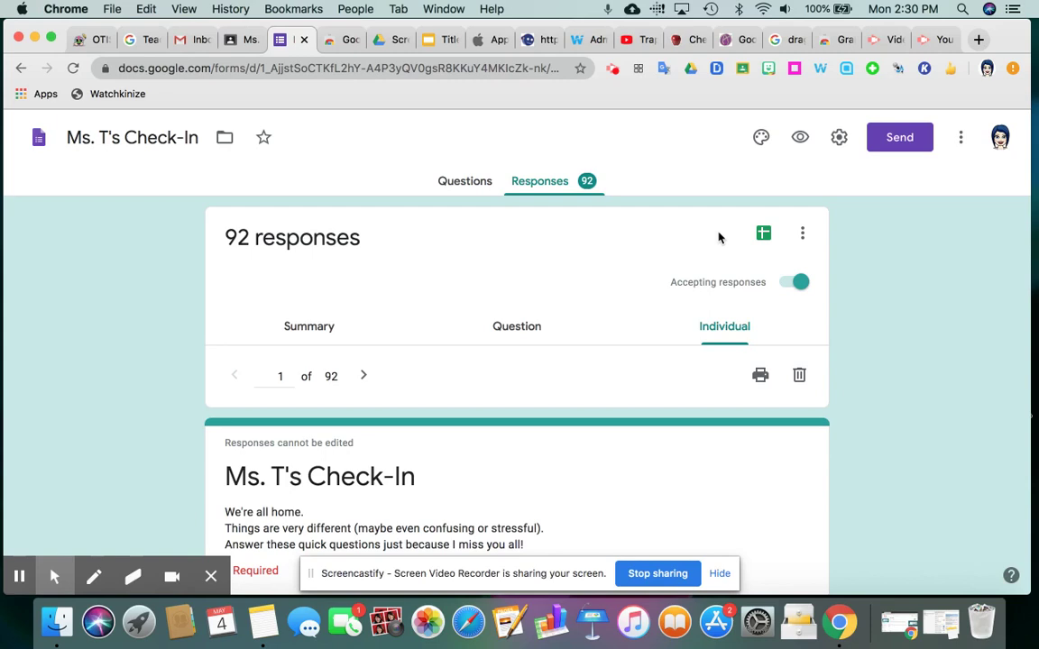
Open the Ms. T's Check-In (Responses) sheet, scan the student rows, then return to the form
{"action": "left_click", "coordinate": [761, 235]}
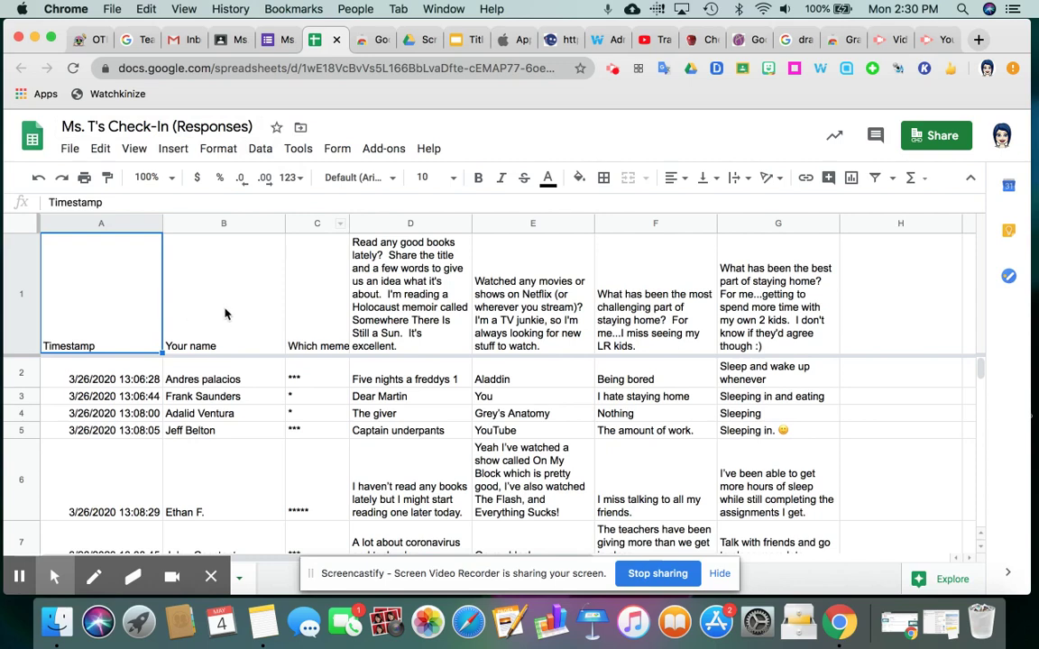
{"action": "scroll", "coordinate": [225, 314], "scroll_direction": "down", "scroll_amount": 1}
{"action": "scroll", "coordinate": [207, 289], "scroll_direction": "up", "scroll_amount": 1}
{"action": "scroll", "coordinate": [351, 370], "scroll_direction": "down", "scroll_amount": 1}
{"action": "scroll", "coordinate": [349, 370], "scroll_direction": "up", "scroll_amount": 1}
{"action": "scroll", "coordinate": [561, 425], "scroll_direction": "down", "scroll_amount": 5}
{"action": "scroll", "coordinate": [560, 425], "scroll_direction": "down", "scroll_amount": 20}
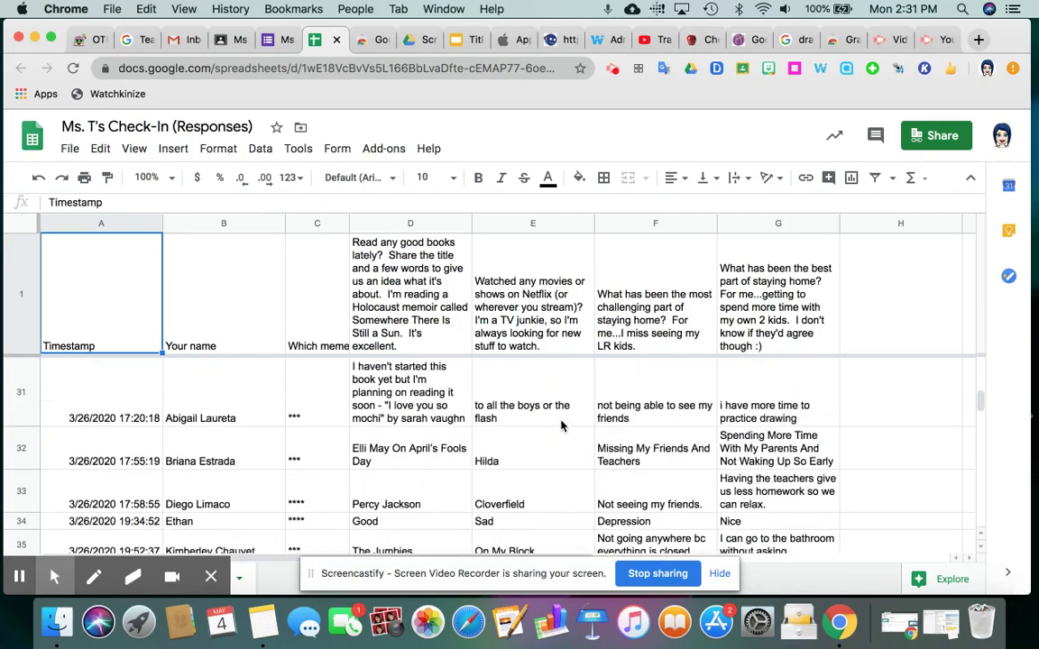
{"action": "scroll", "coordinate": [561, 425], "scroll_direction": "down", "scroll_amount": 15}
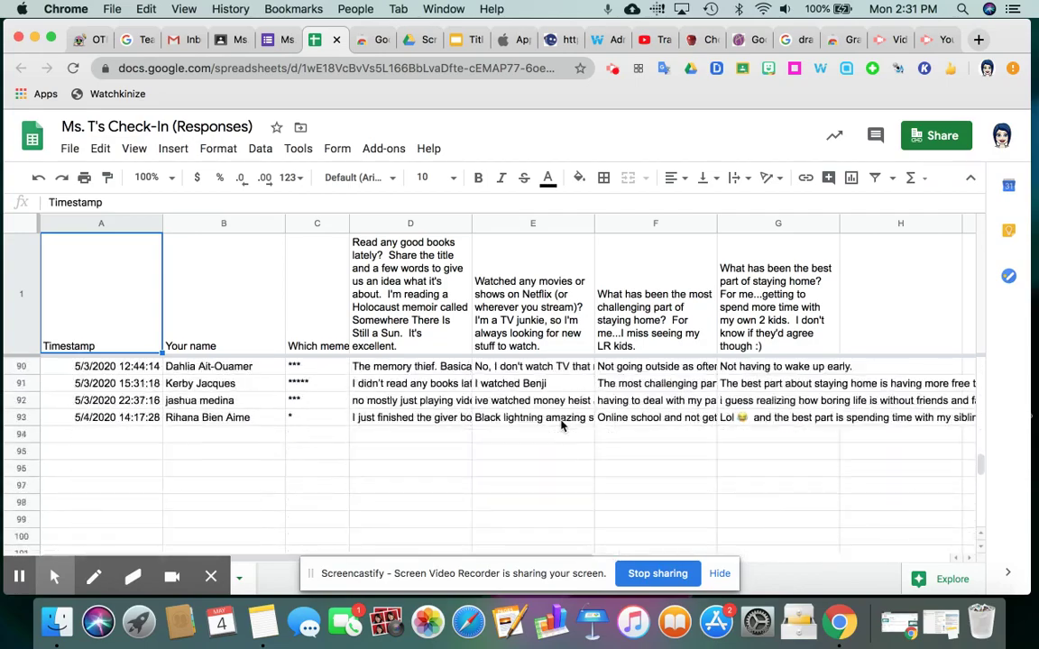
{"action": "scroll", "coordinate": [560, 425], "scroll_direction": "up", "scroll_amount": 20}
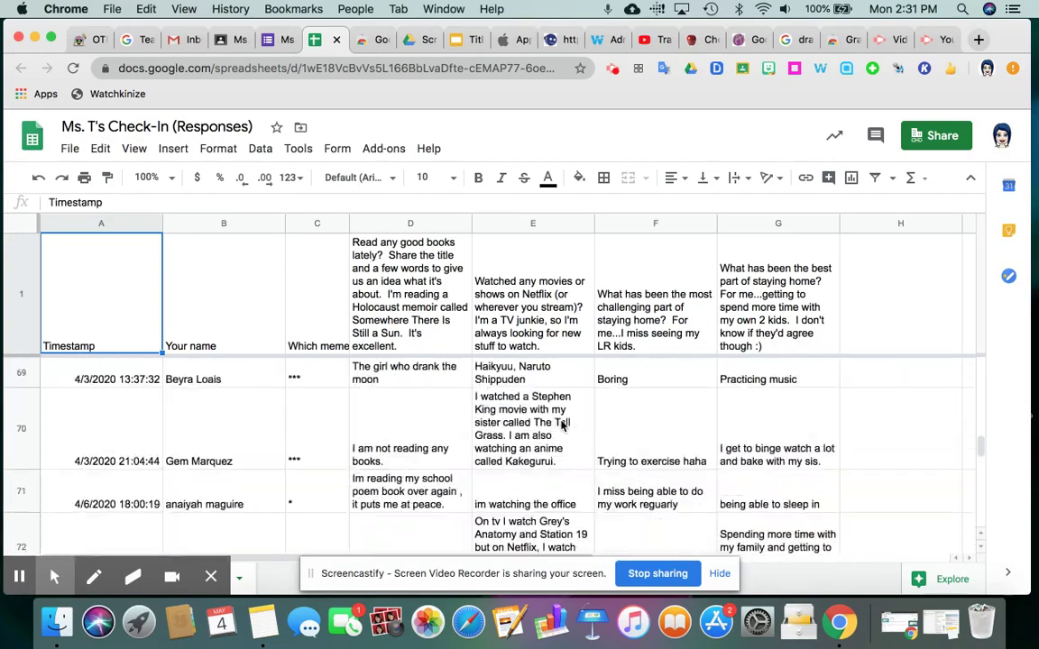
{"action": "left_click", "coordinate": [281, 41]}
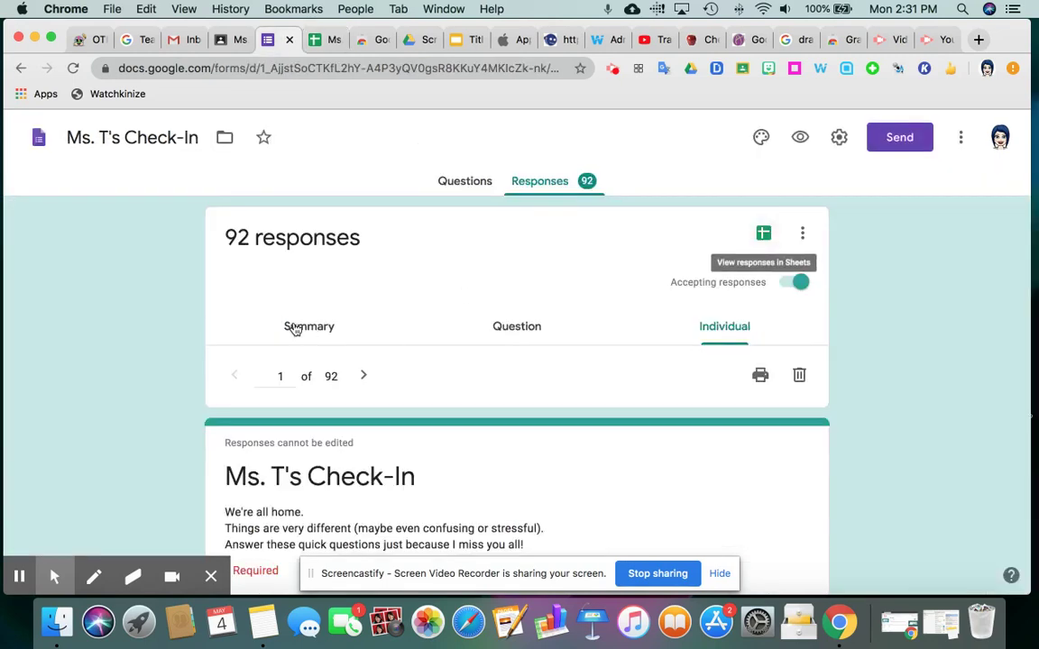